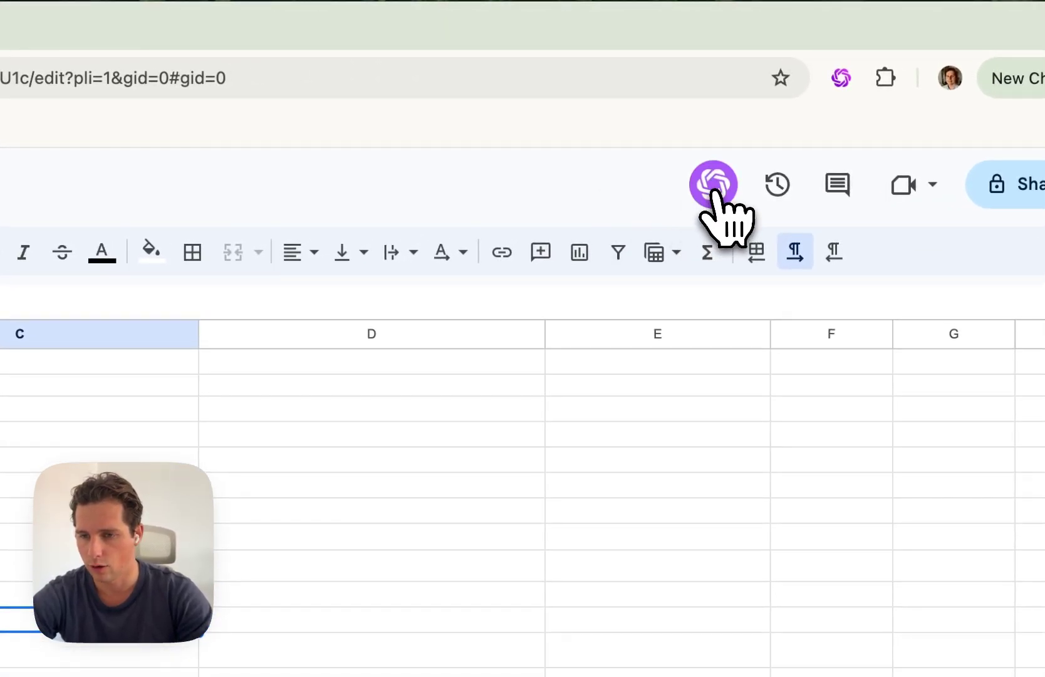
# Step: Open the GPT Workspace sidebar and narrow it so the sheet stays wide
pyautogui.click(712, 186)
pyautogui.moveTo(430, 495); pyautogui.dragTo(528, 495)
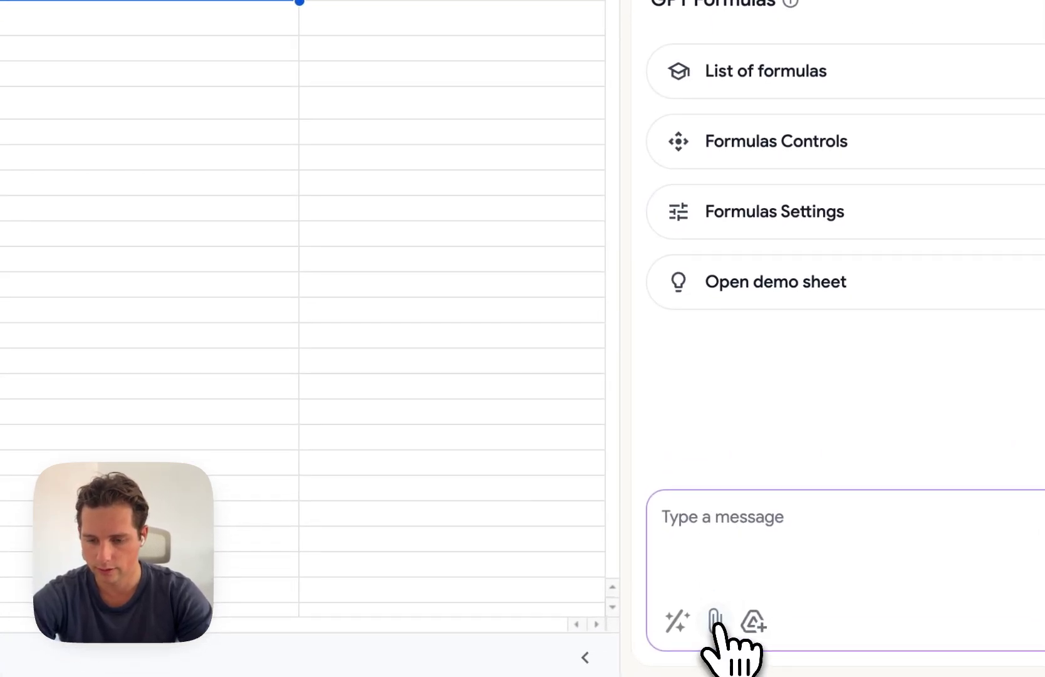
# Step: Preview FY23_Q4_Consolidated_Financial_Statements.pdf from Downloads and attach it to the chat message
pyautogui.click(718, 631)
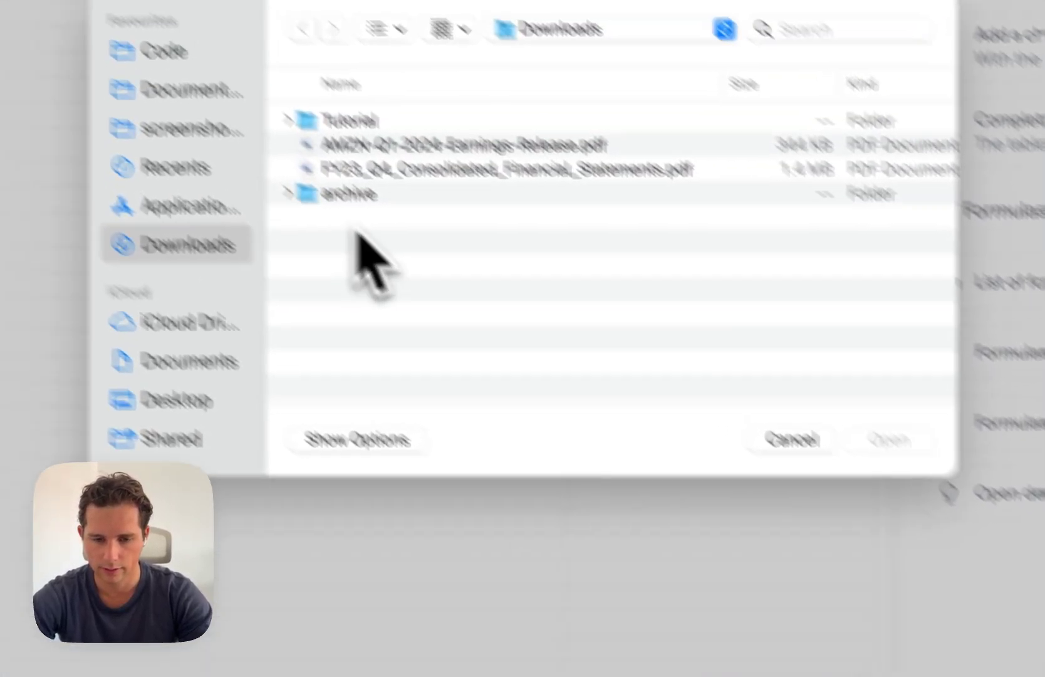
pyautogui.click(448, 260)
pyautogui.press('space')
pyautogui.scroll(-5, 458, 260)
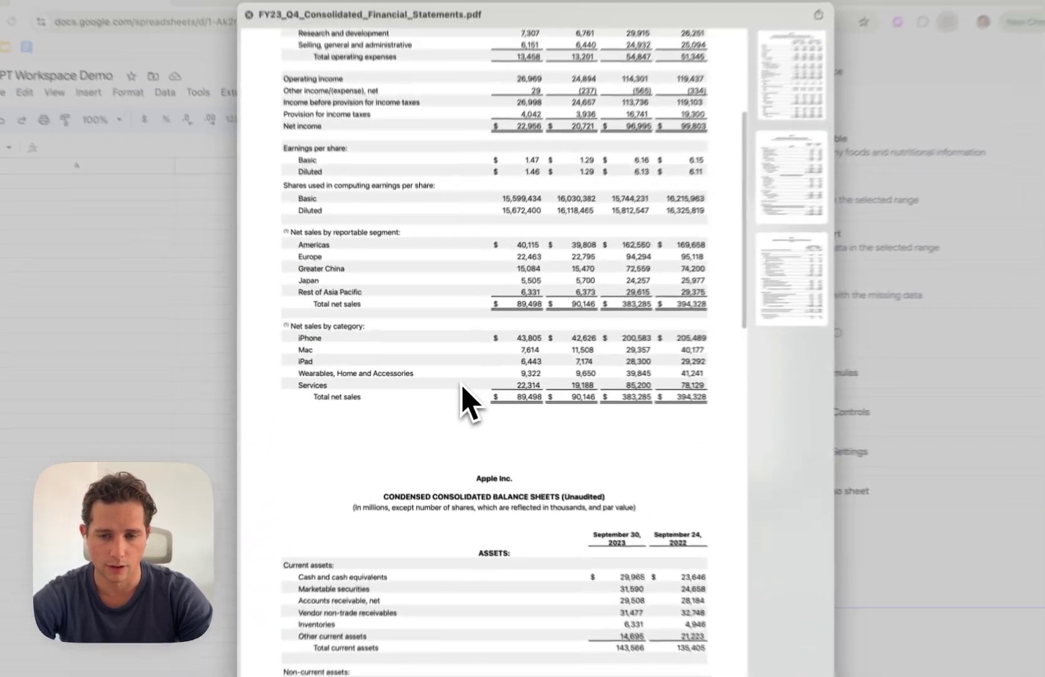
pyautogui.scroll(-5, 459, 392)
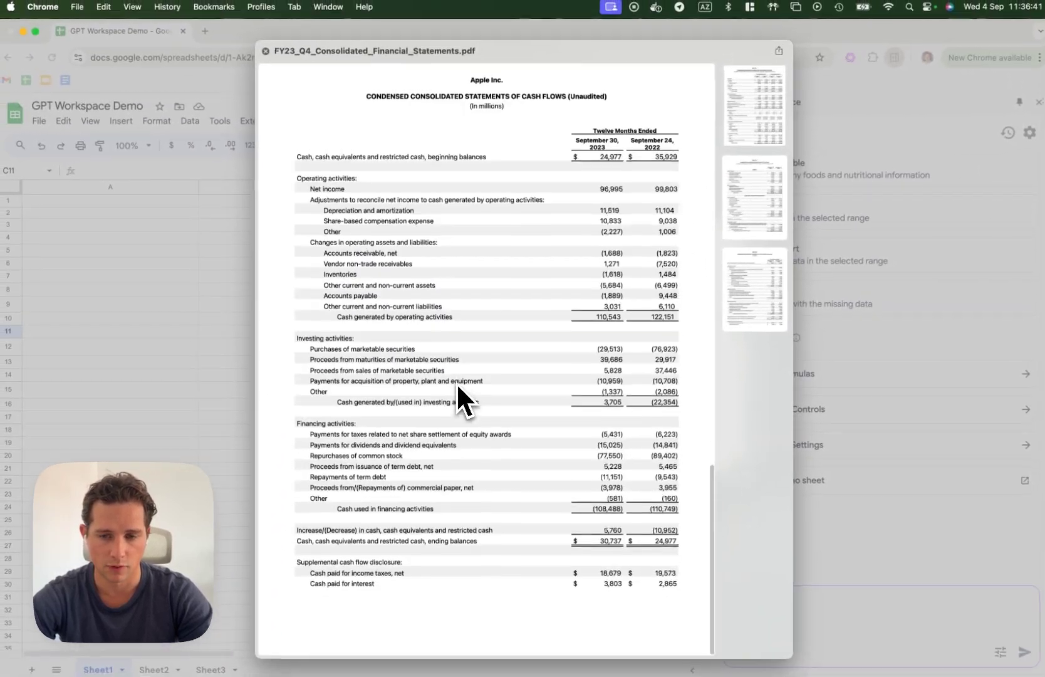
pyautogui.scroll(15, 457, 388)
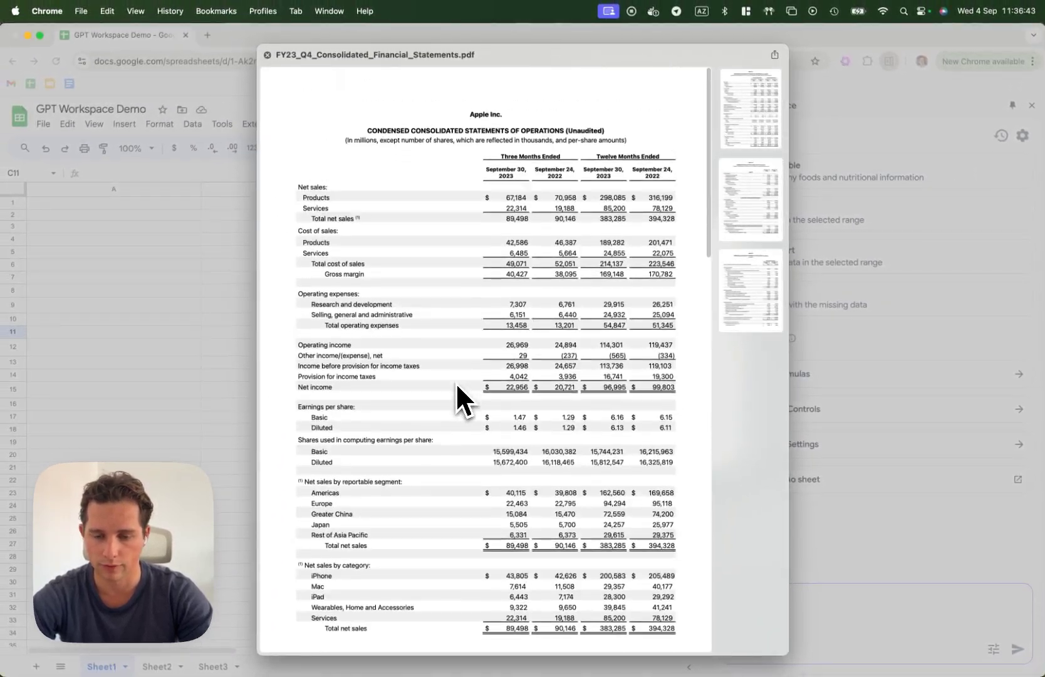
pyautogui.scroll(-1, 457, 386)
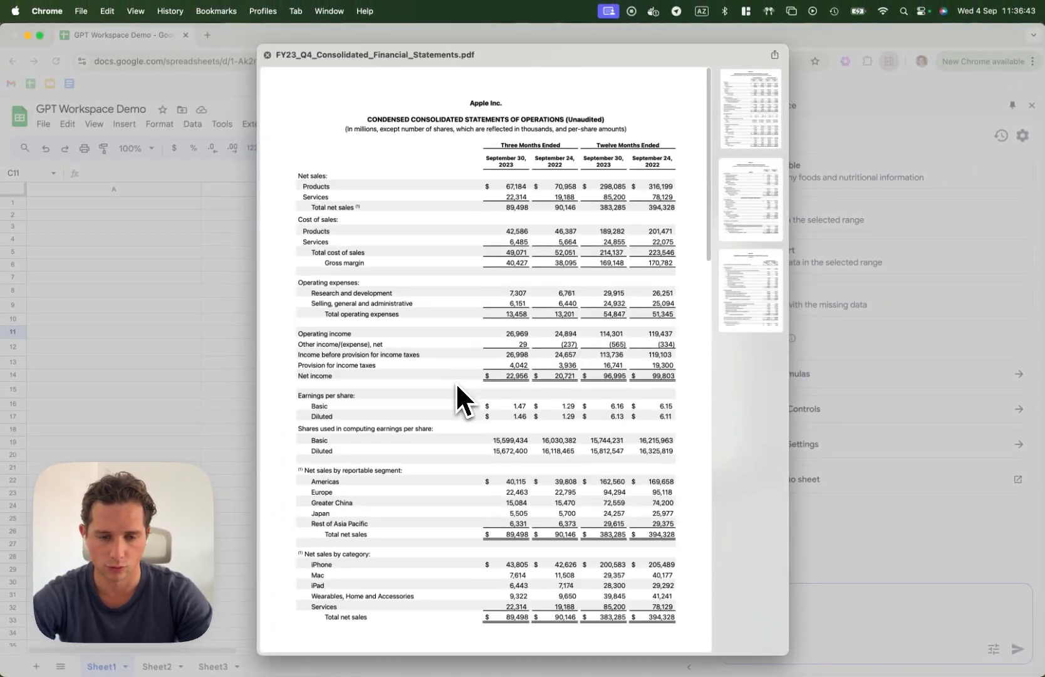
pyautogui.press('space')
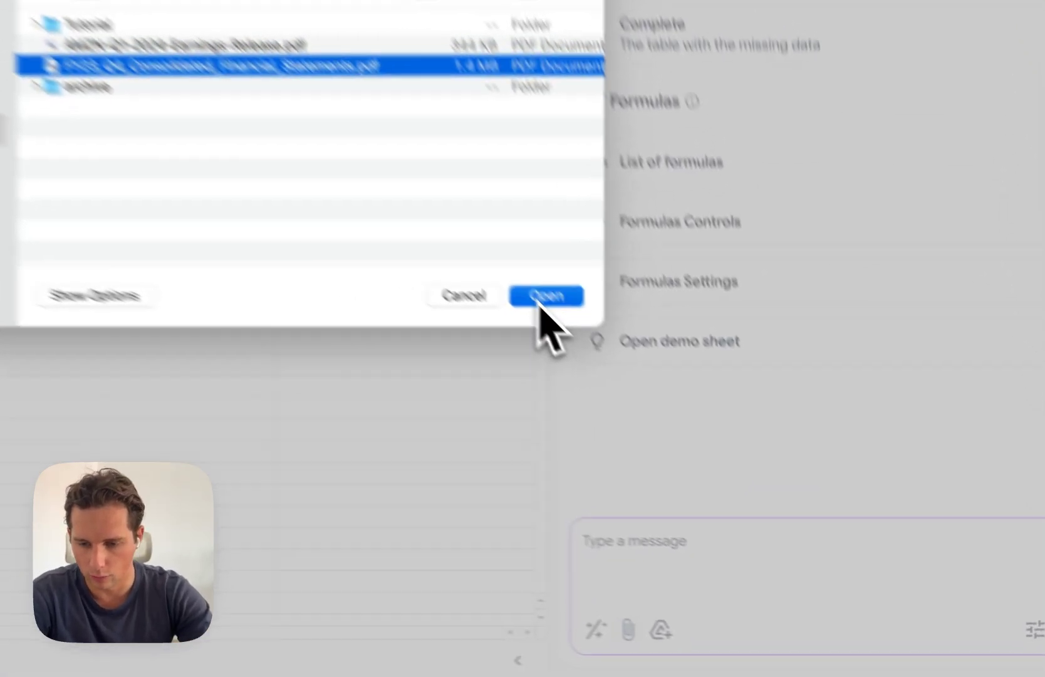
pyautogui.click(702, 449)
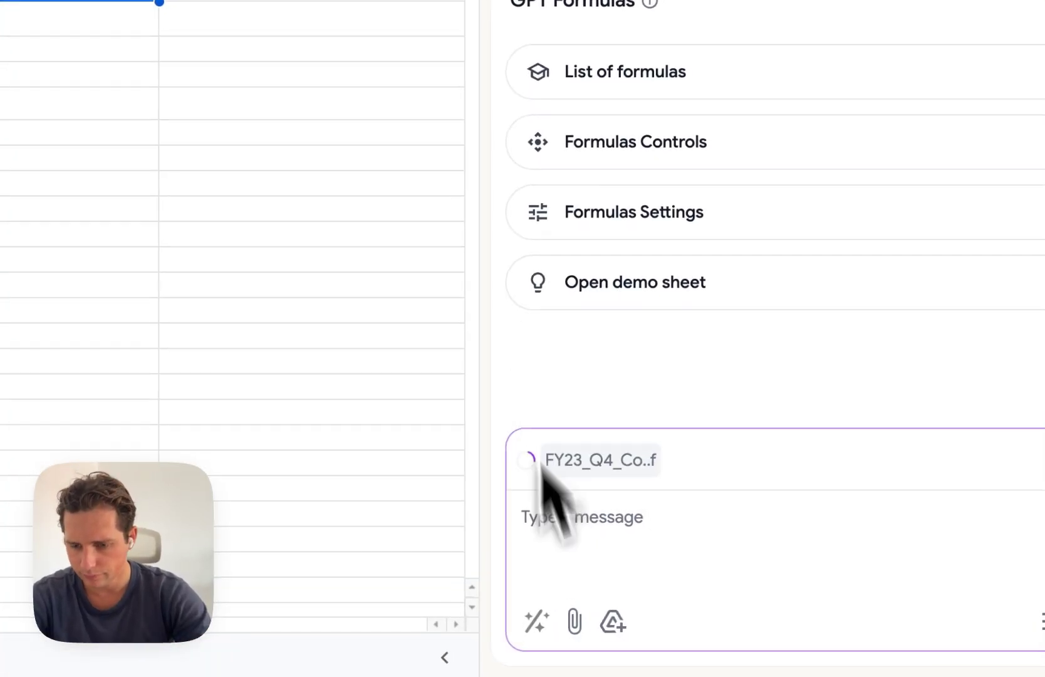
# Step: Paste and send a request for net sales by category over the last twelve months
pyautogui.click(555, 526)
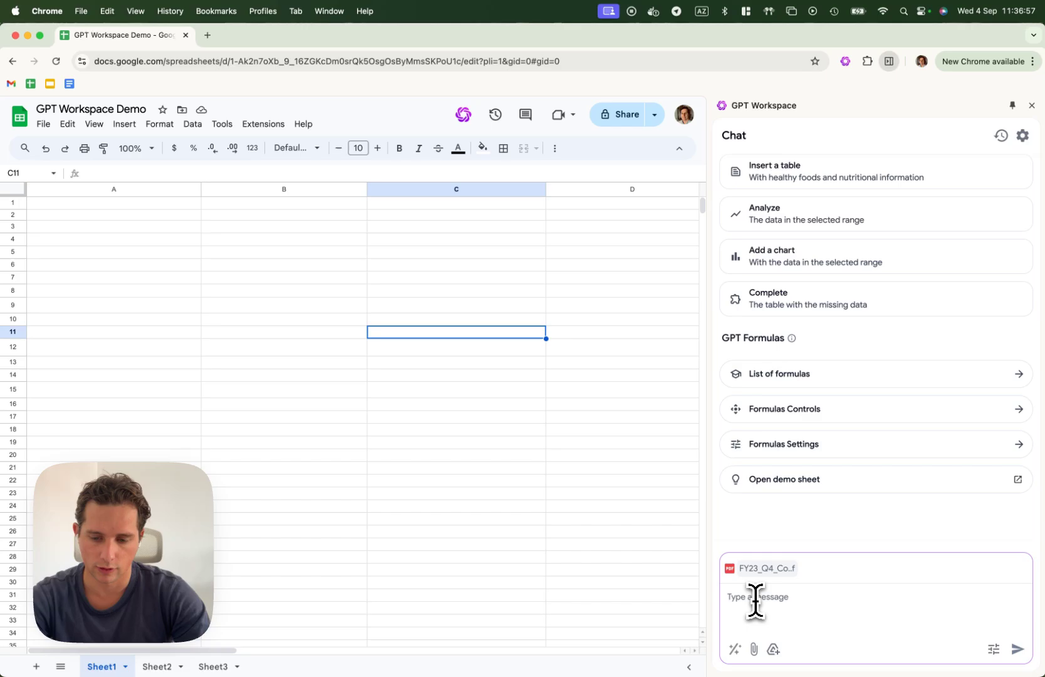
pyautogui.write('I want the net sales by category in the last twelve months')
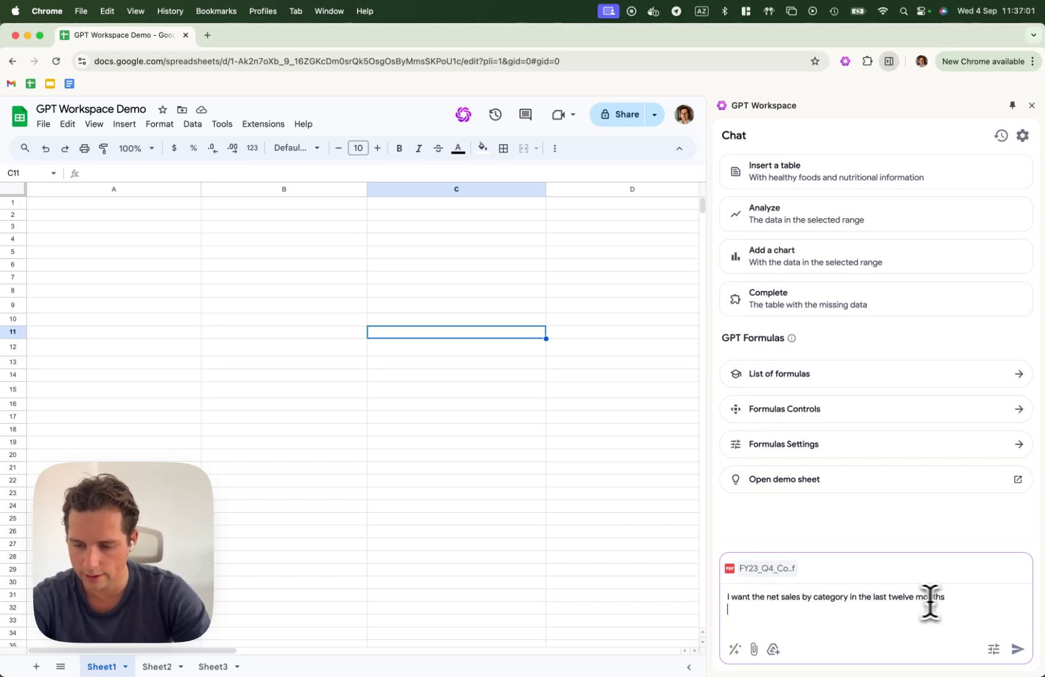
pyautogui.press('Return')
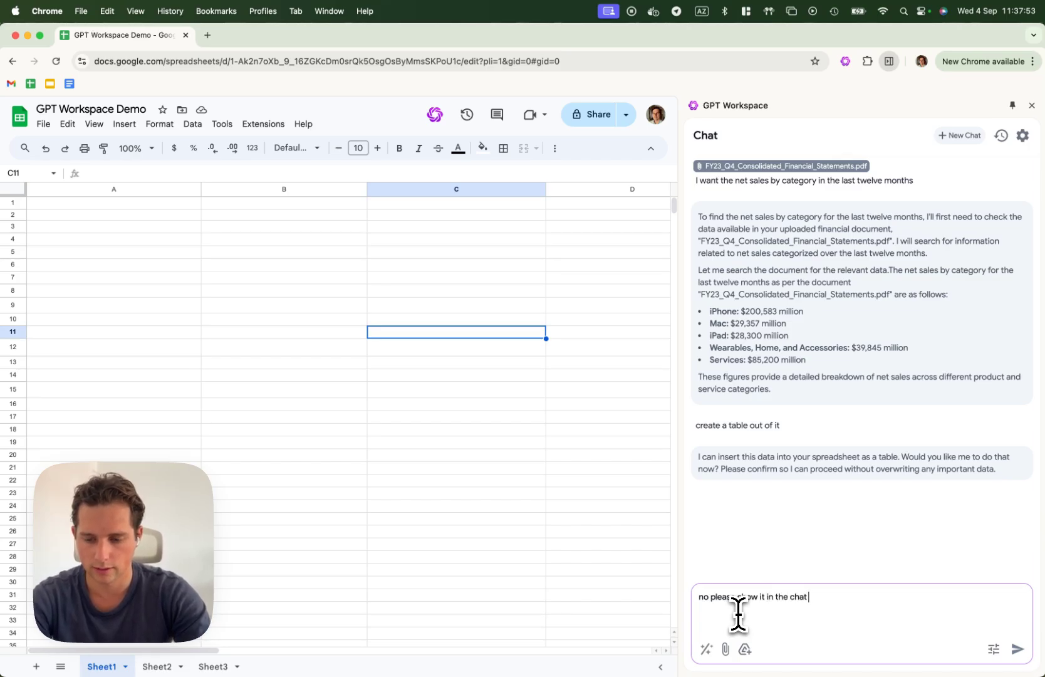
# Step: Reply asking the assistant to show the net sales table in the chat first
pyautogui.write('t')
pyautogui.press('Return')
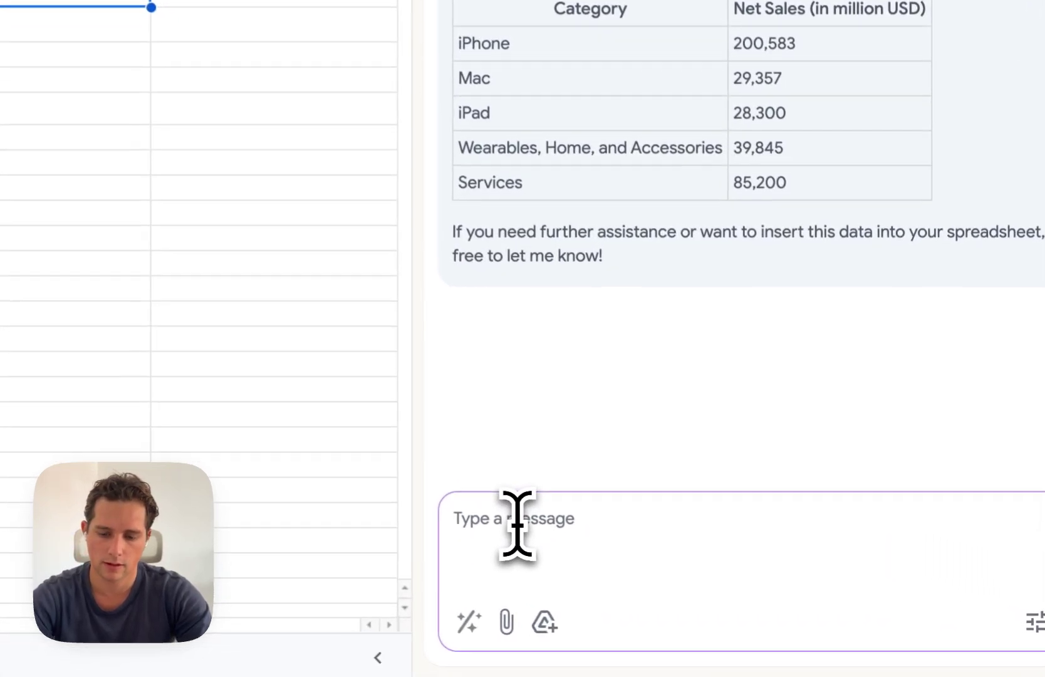
# Step: Send 'please insert the table nwo', then give the inserted A1:B6 table all borders
pyautogui.write('please i')
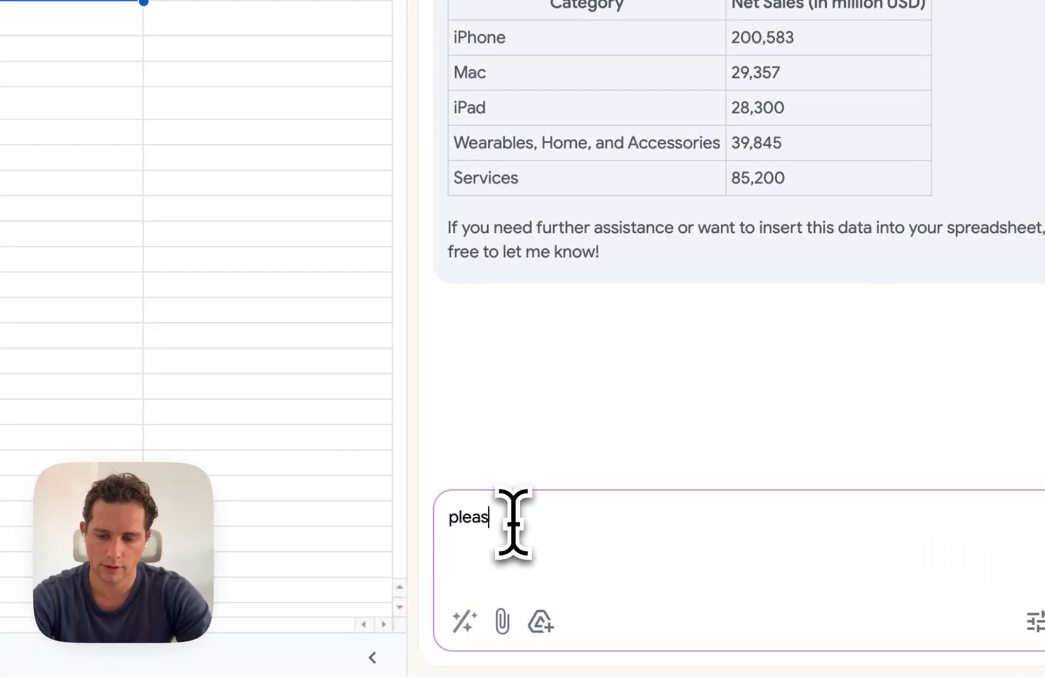
pyautogui.write('nsert the table')
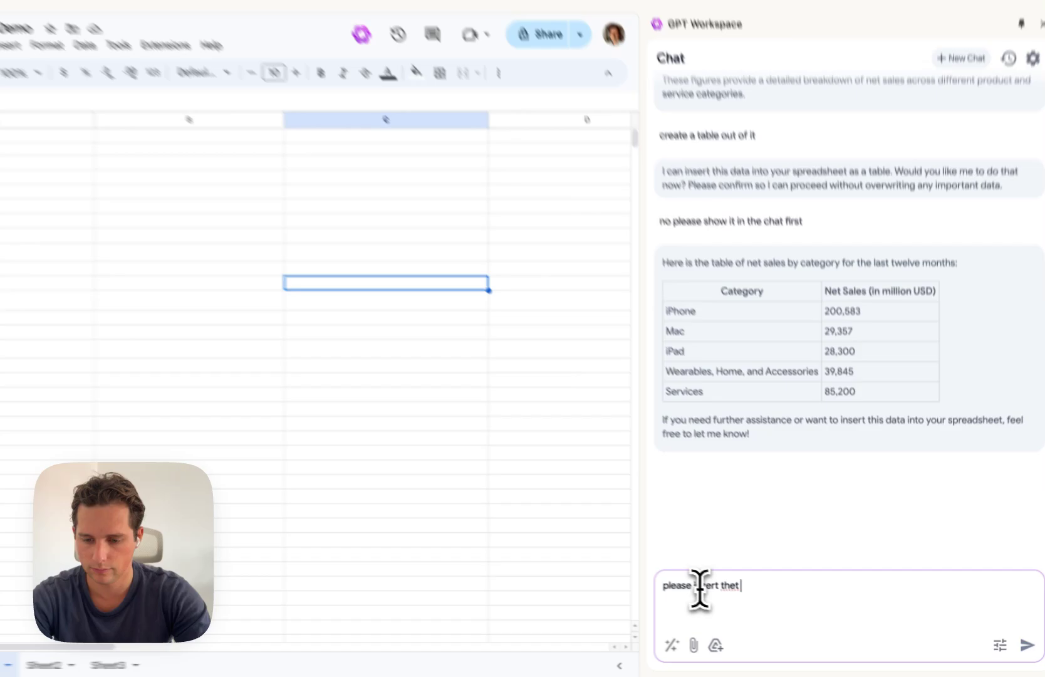
pyautogui.write(' nwo')
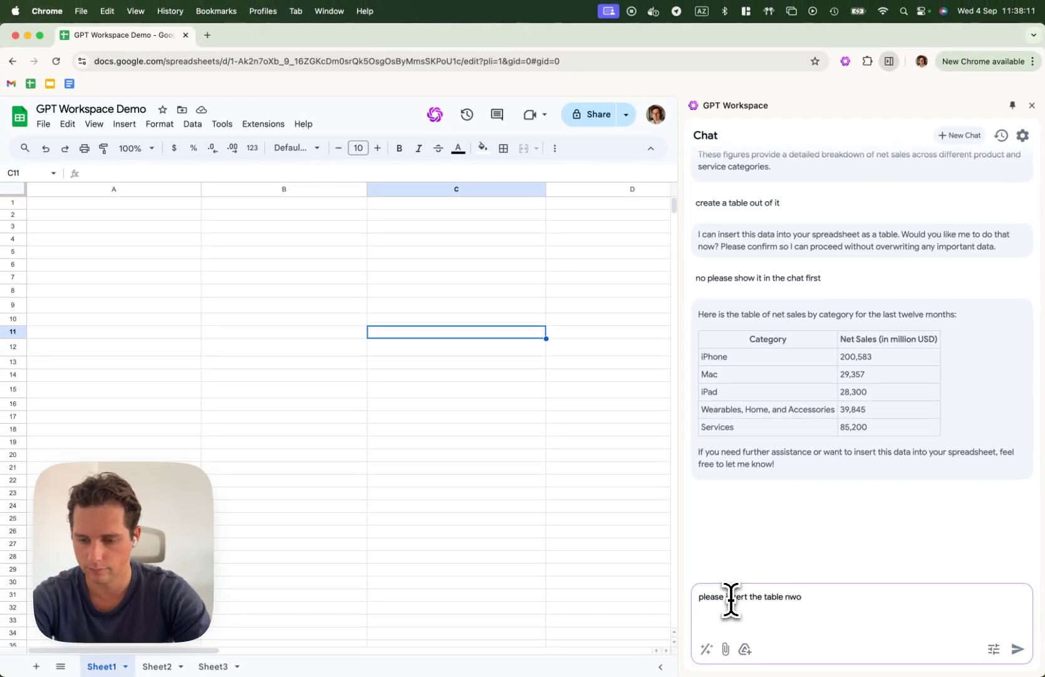
pyautogui.press('Return')
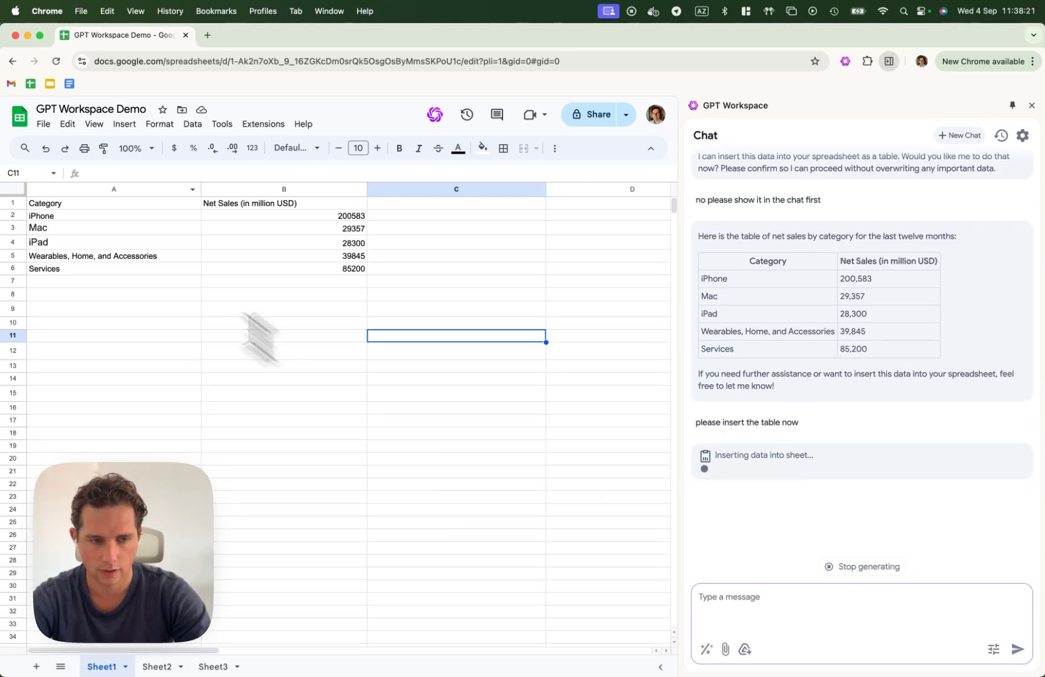
pyautogui.moveTo(72, 205); pyautogui.dragTo(258, 269)
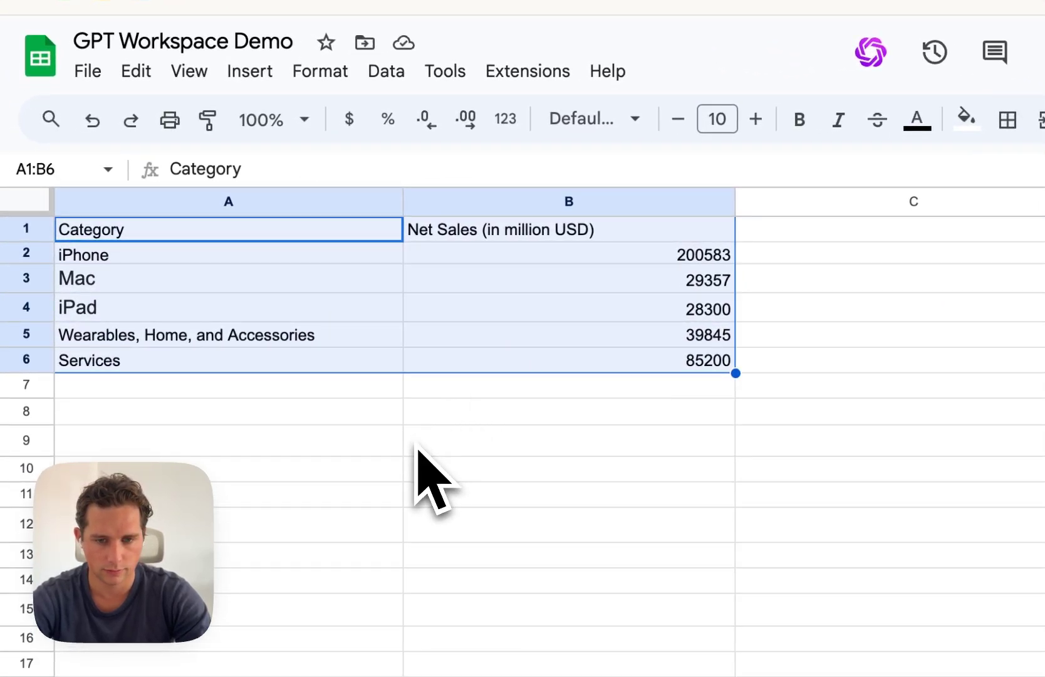
pyautogui.click(1008, 119)
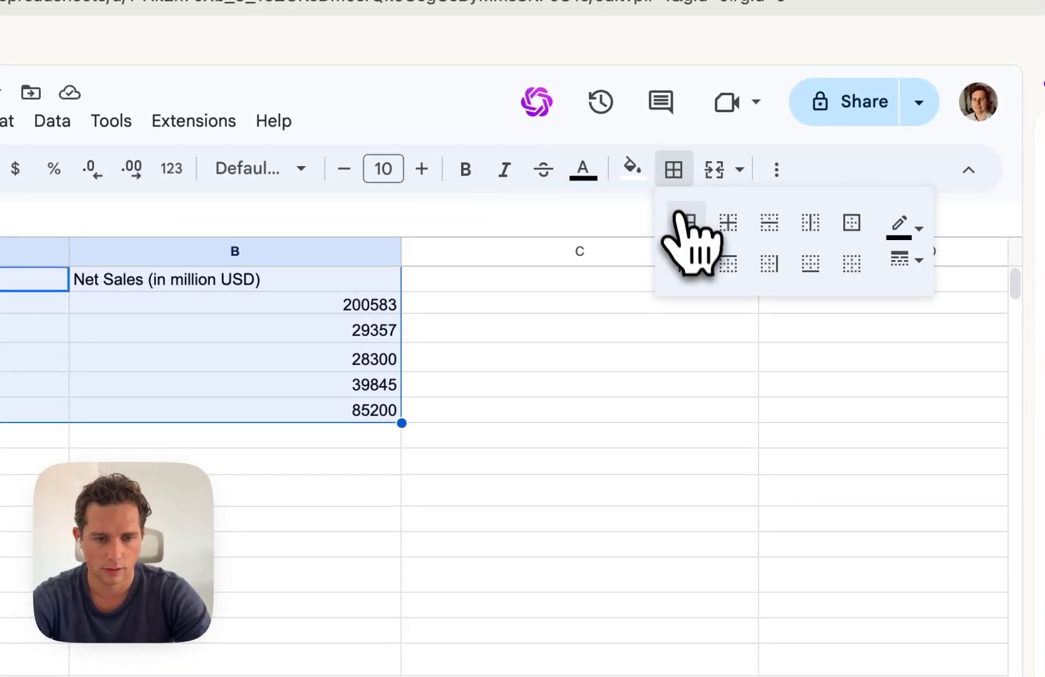
pyautogui.click(686, 220)
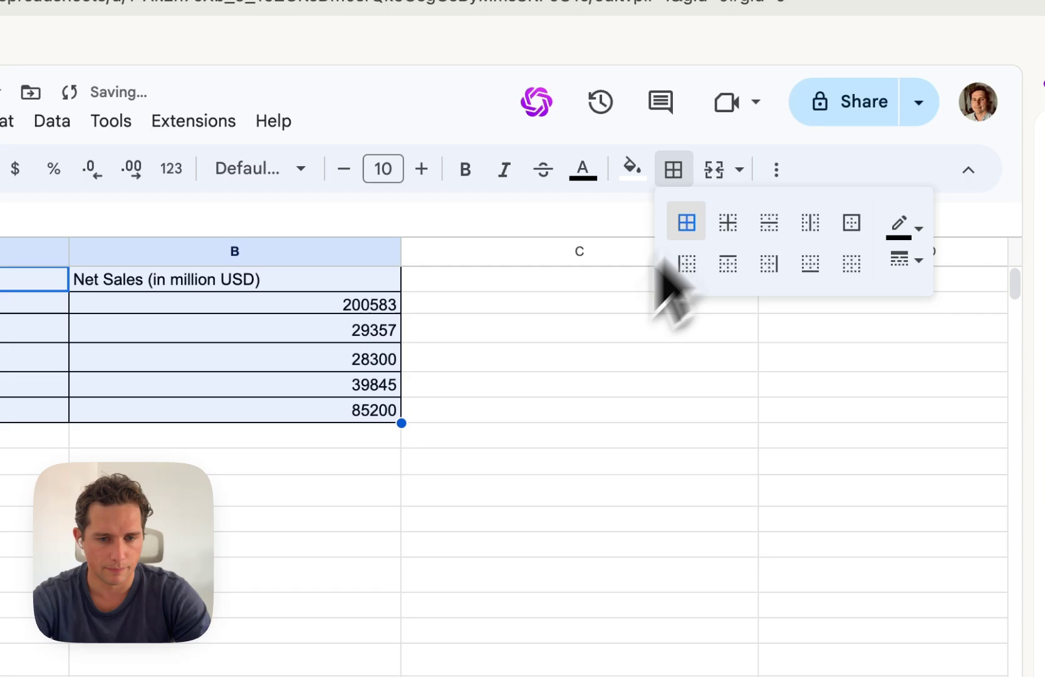
pyautogui.click(490, 464)
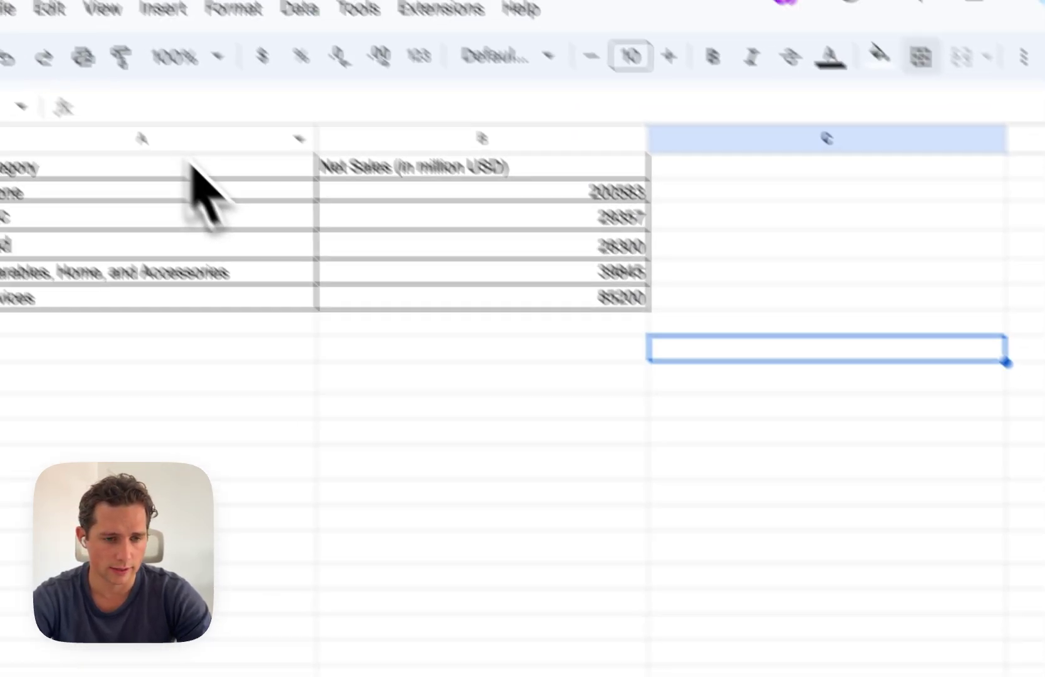
# Step: With A1:B6 selected, ask the assistant for a pie chart of the table
pyautogui.moveTo(197, 166); pyautogui.dragTo(488, 321)
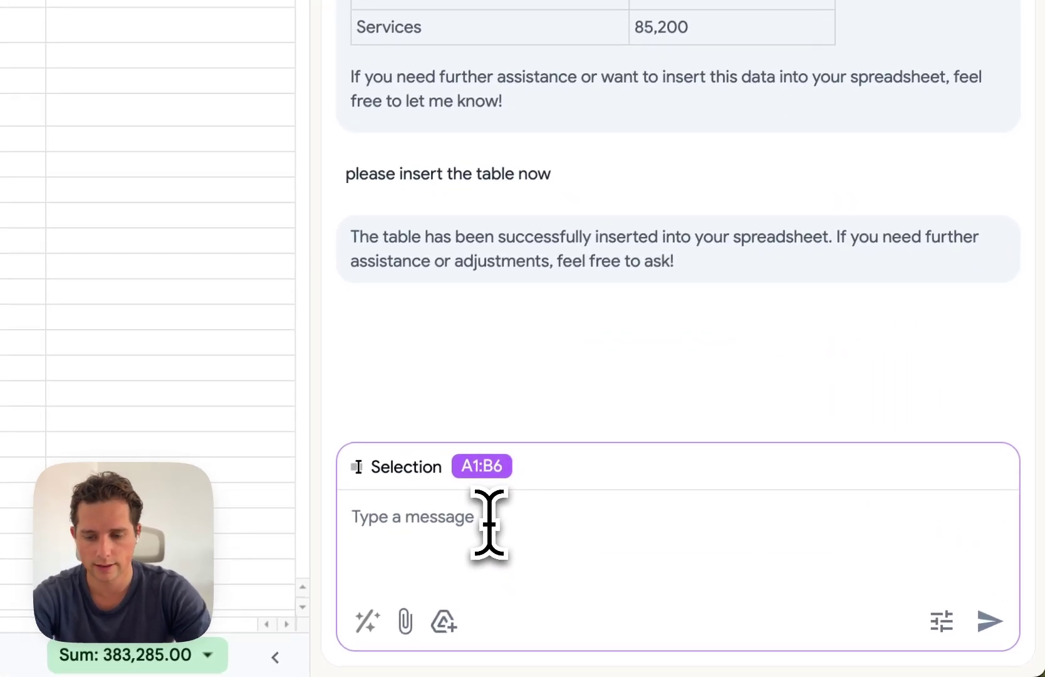
pyautogui.write('please create ')
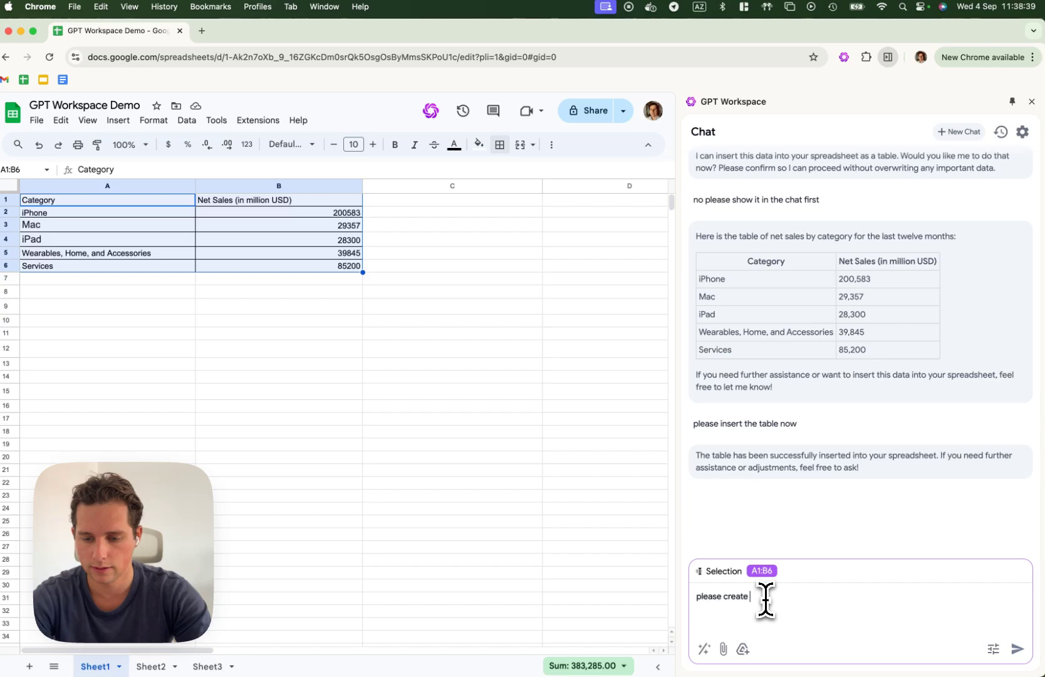
pyautogui.write('a pie chart based off the table')
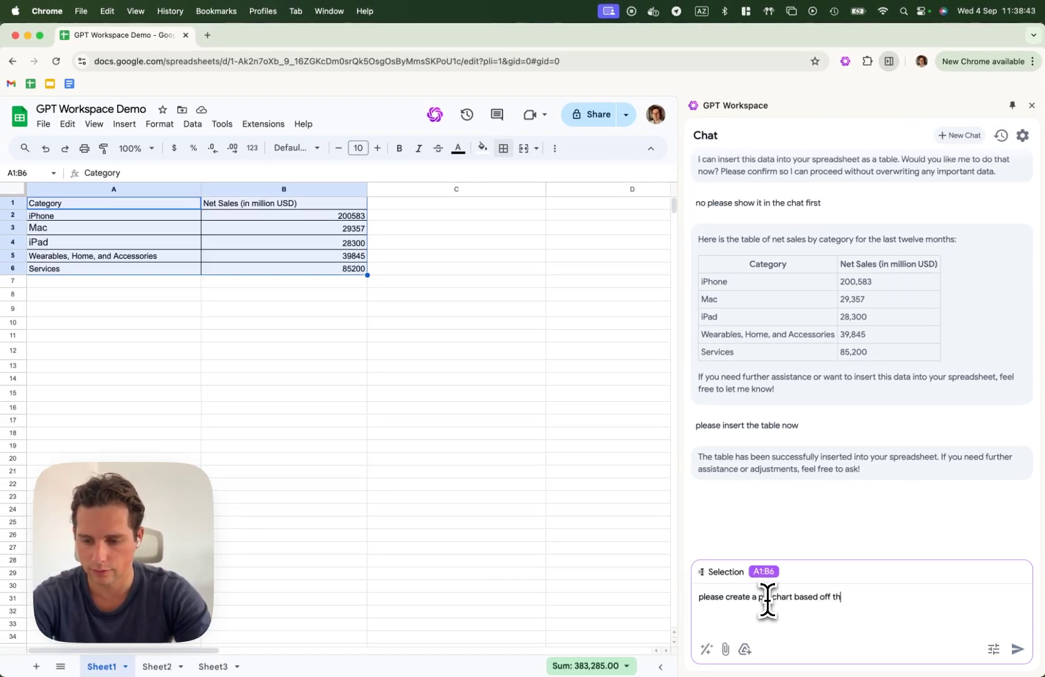
pyautogui.press('Return')
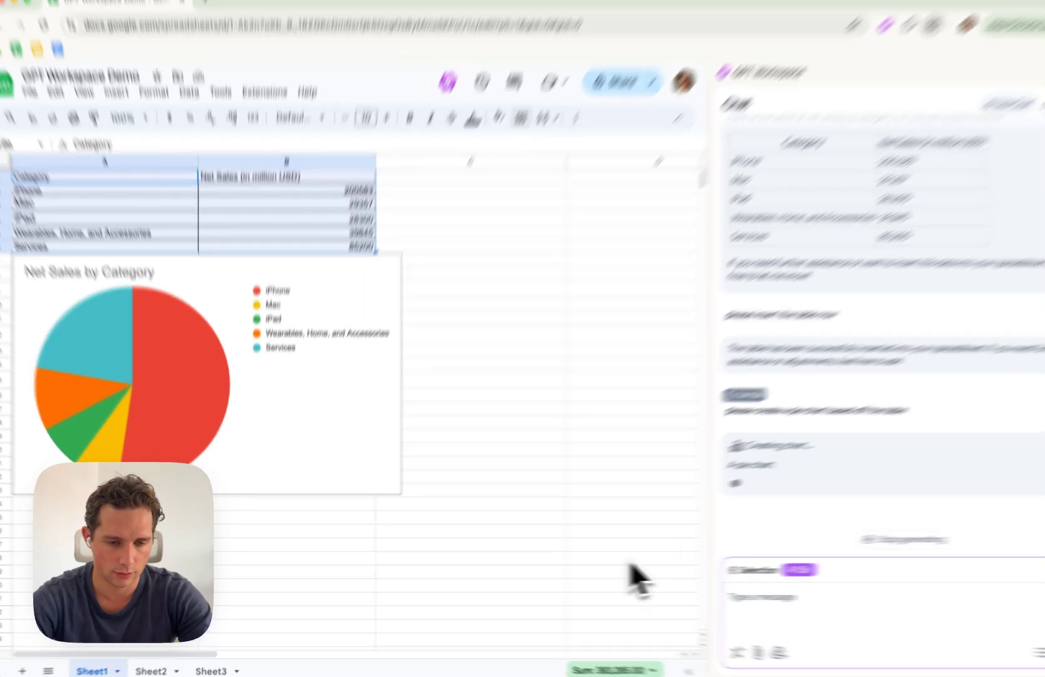
# Step: Drag the pie chart under the table, around column B, rows 9–25
pyautogui.click(361, 454)
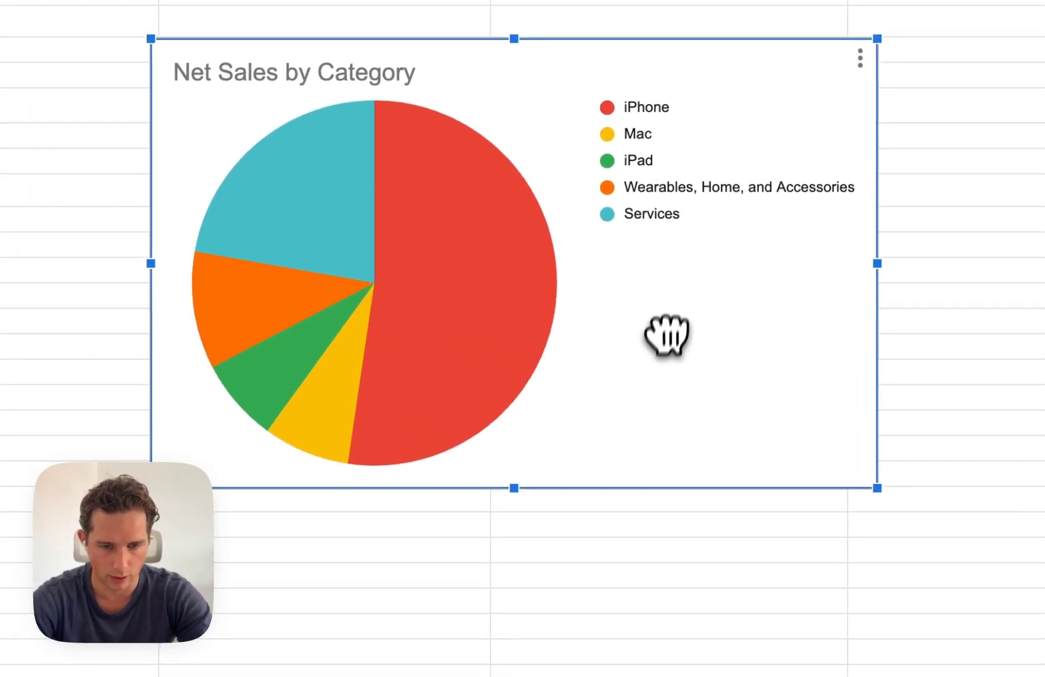
pyautogui.moveTo(667, 335); pyautogui.dragTo(707, 280)
pyautogui.moveTo(555, 280)
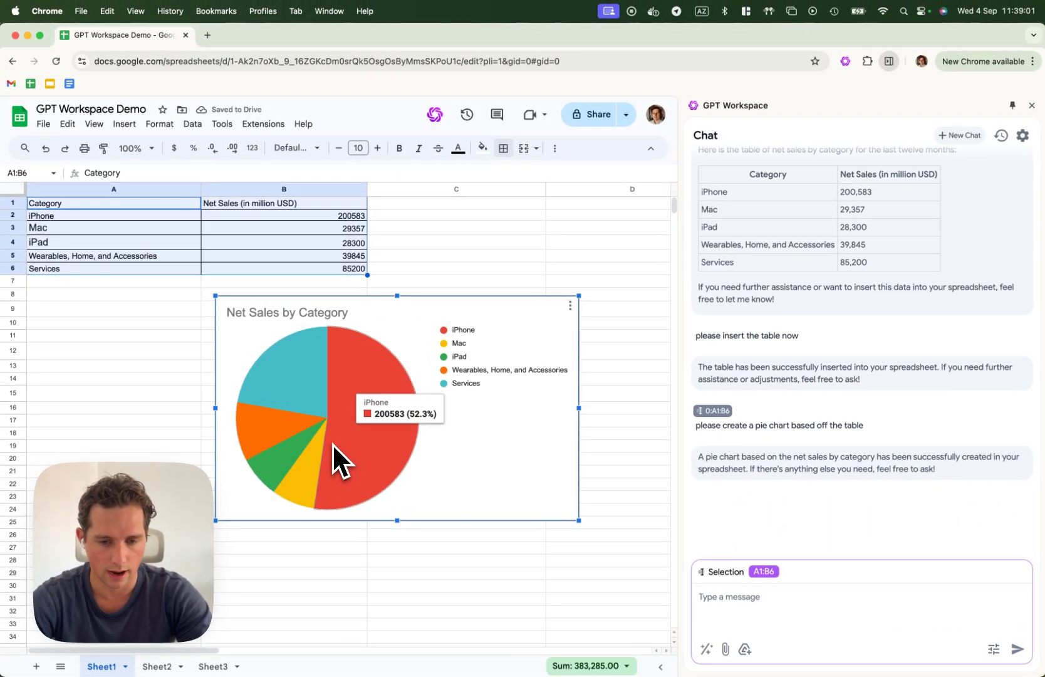
pyautogui.moveTo(303, 352)
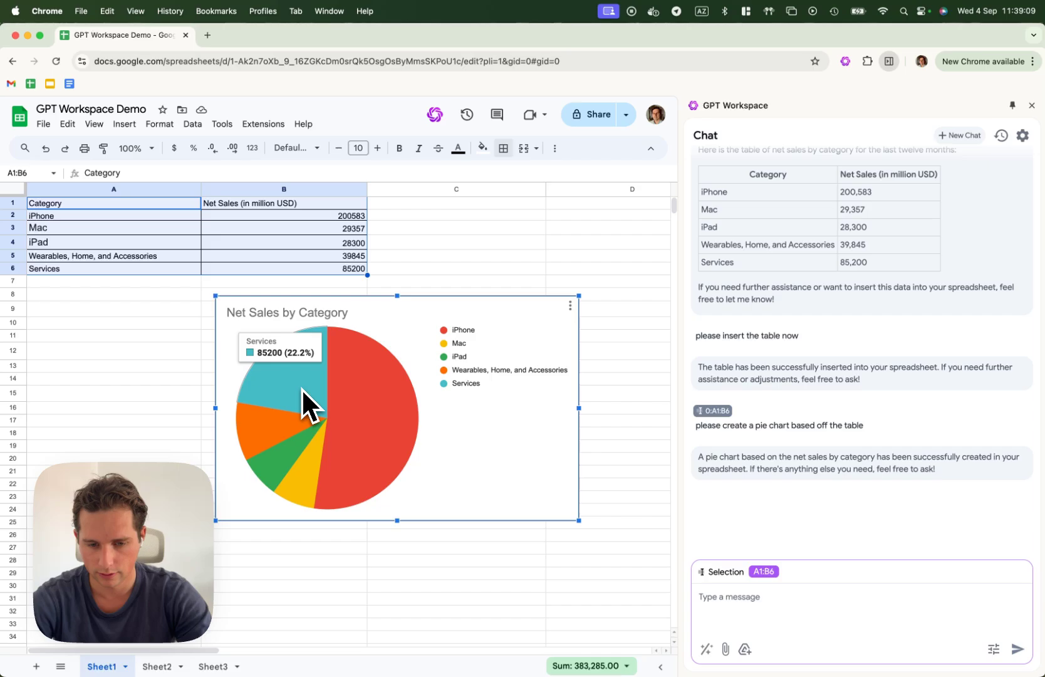
pyautogui.moveTo(292, 469)
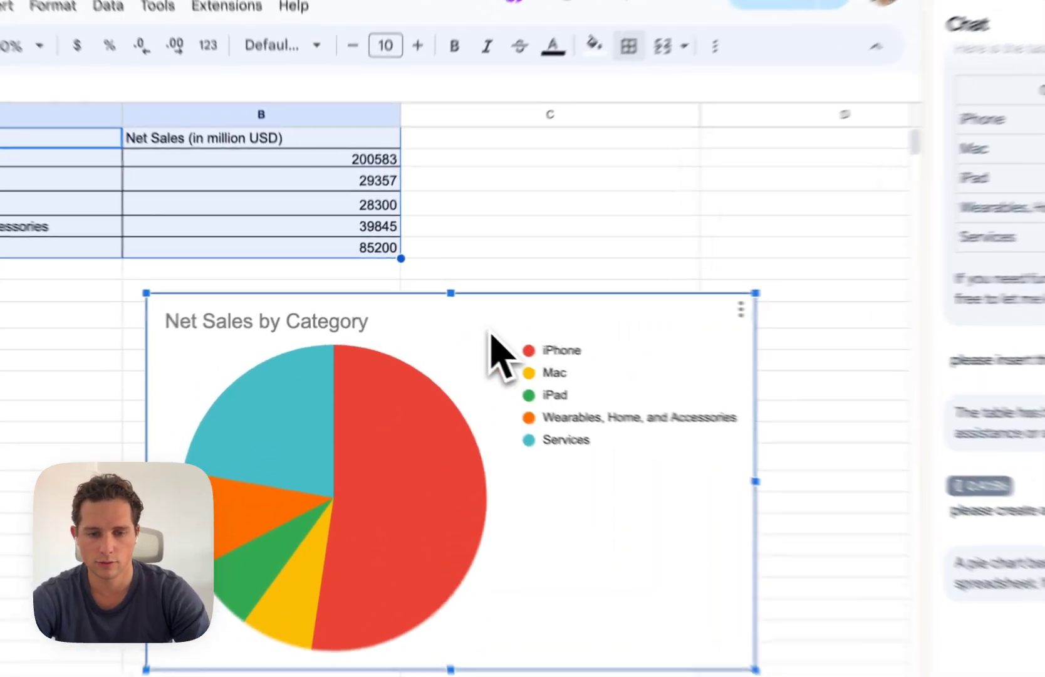
pyautogui.moveTo(414, 316); pyautogui.dragTo(389, 322)
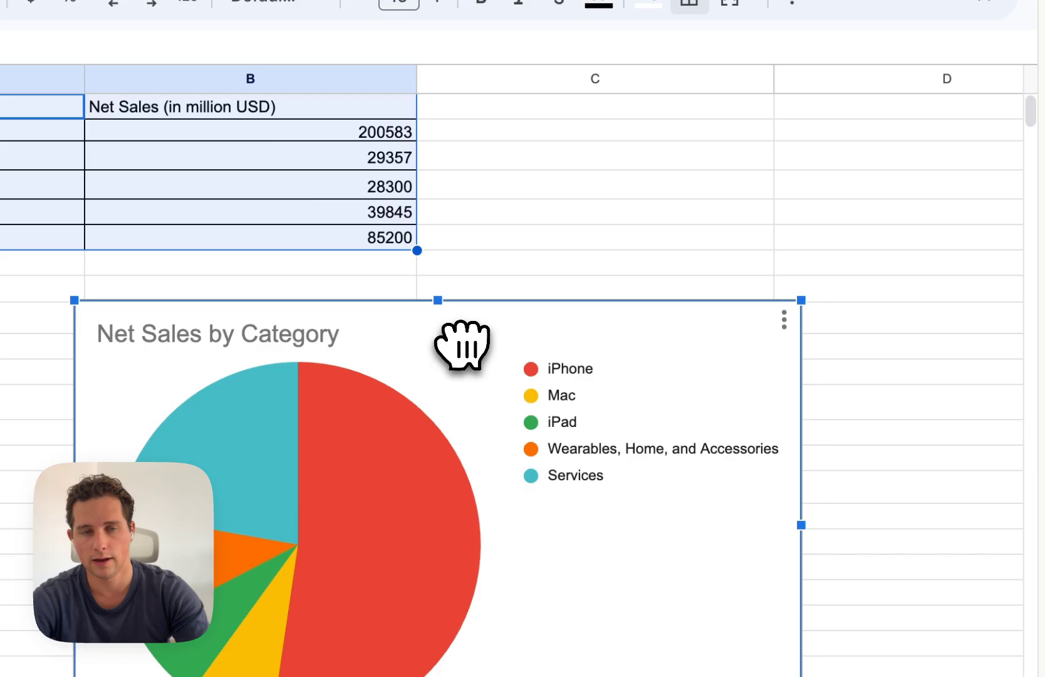